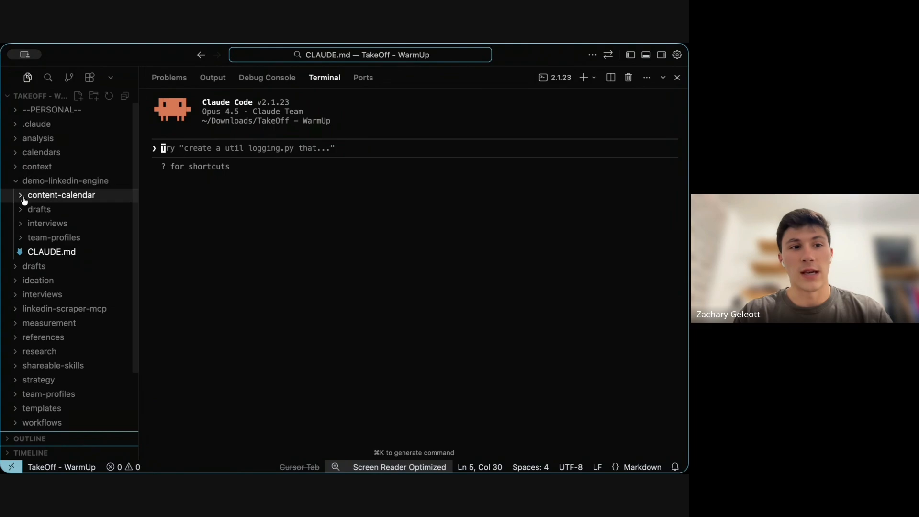
# Read through the first interview transcript in the demo-linkedin-engine interviews folder, and collapse the folder again.
pyautogui.click(25, 225)
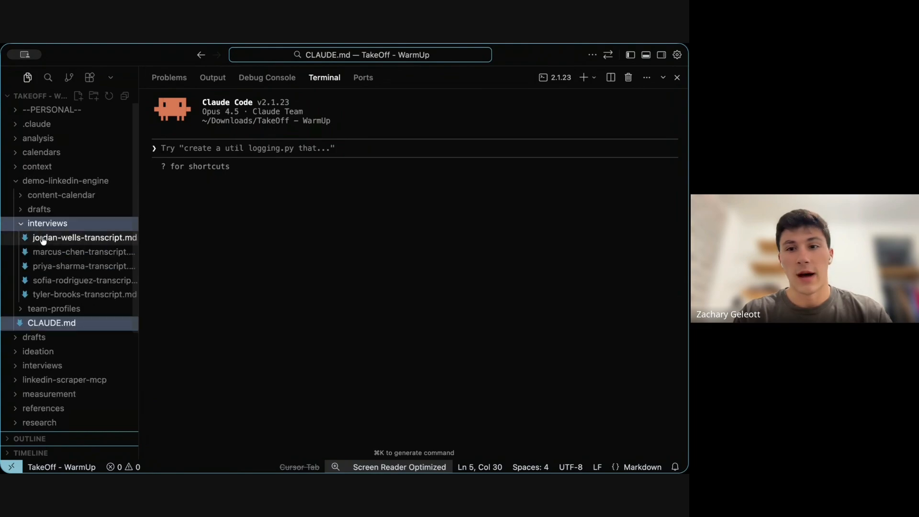
pyautogui.click(43, 241)
pyautogui.scroll(-1, 283, 183)
pyautogui.scroll(1, 284, 183)
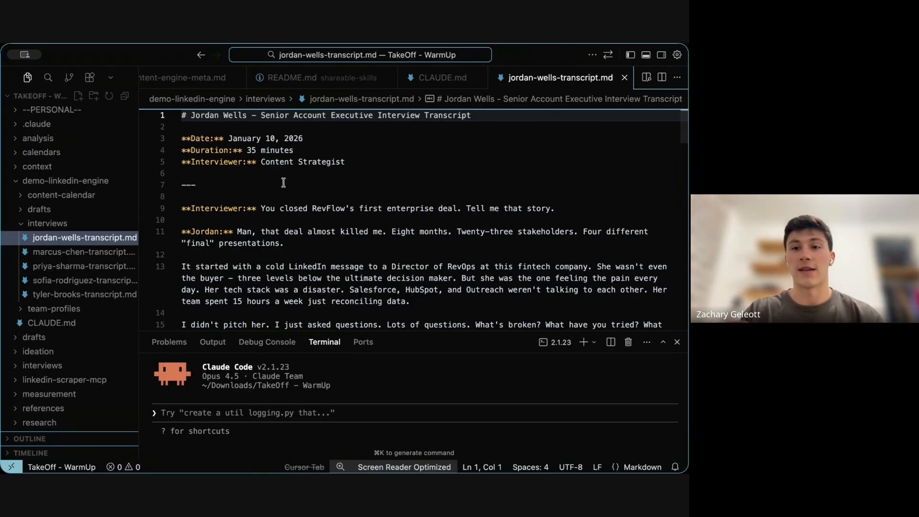
pyautogui.scroll(-5, 284, 182)
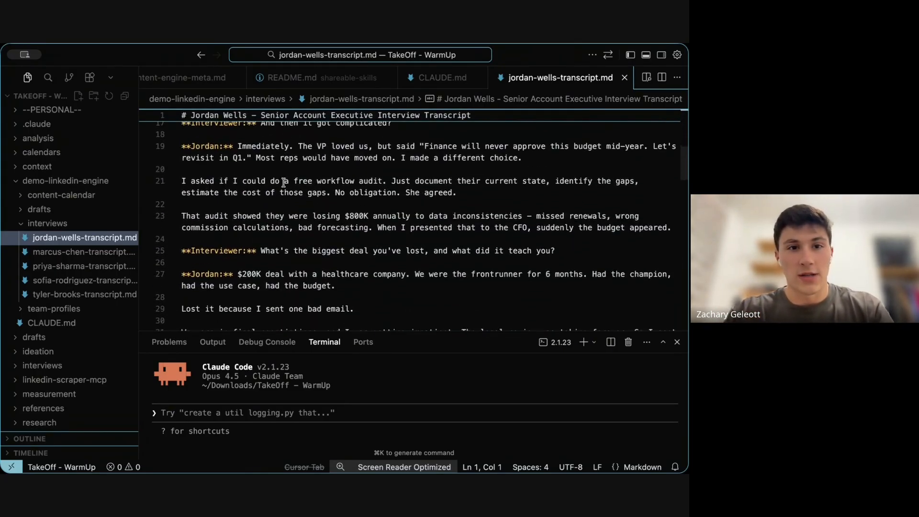
pyautogui.scroll(-12, 284, 183)
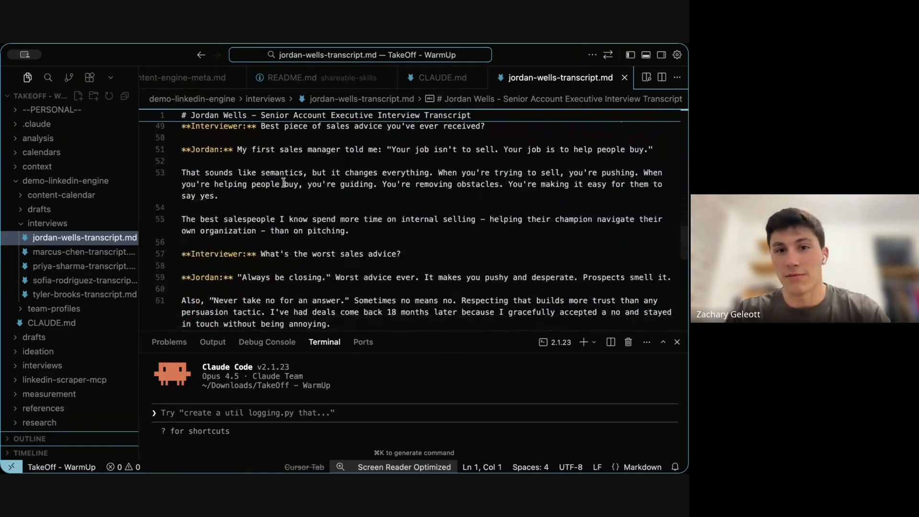
pyautogui.scroll(-2, 284, 183)
pyautogui.scroll(15, 283, 182)
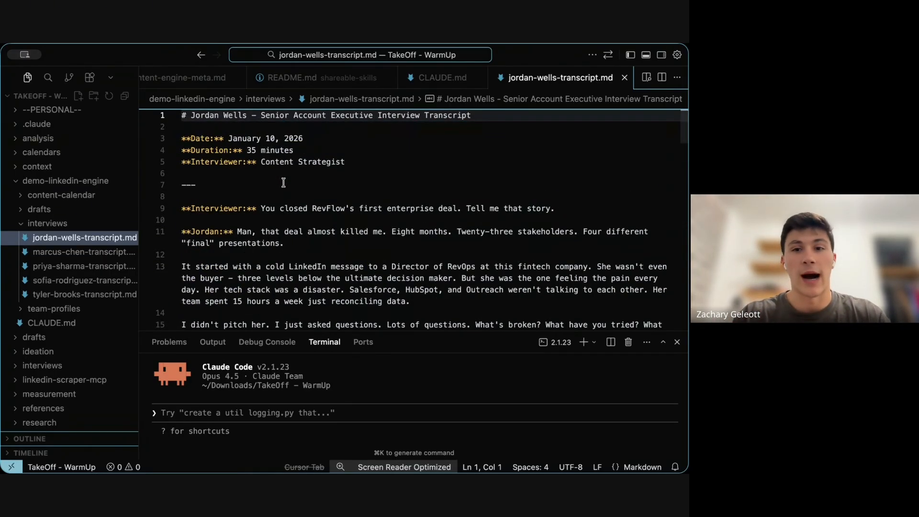
pyautogui.click(21, 226)
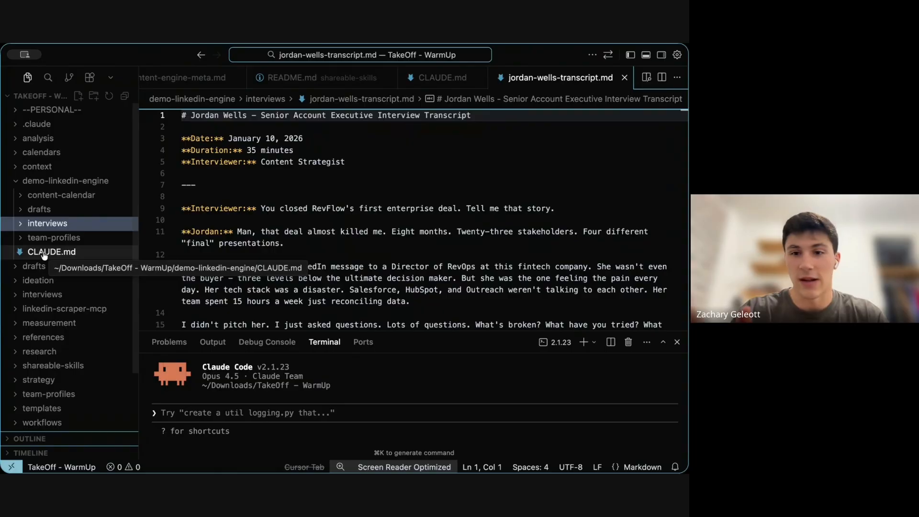
# Maximize the terminal panel and list the files in demo-linkedin-engine's interviews and team-profiles folders.
pyautogui.click(197, 415)
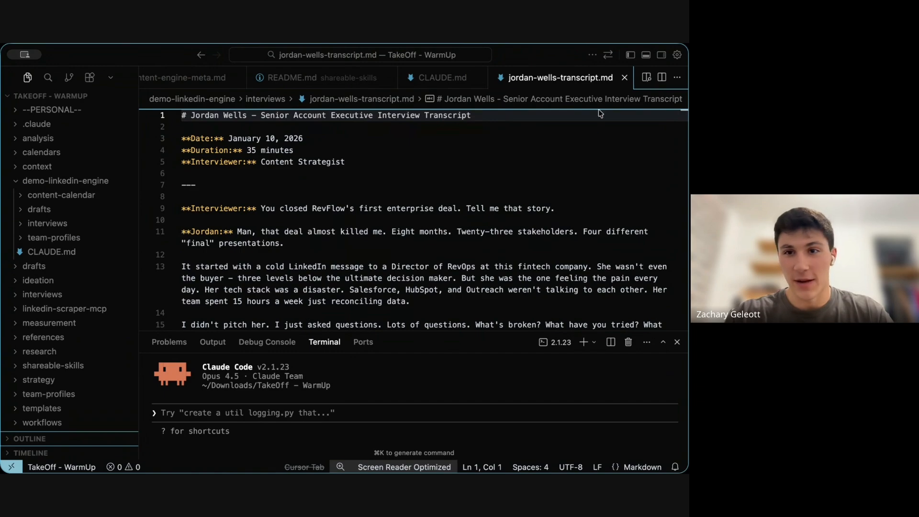
pyautogui.click(663, 342)
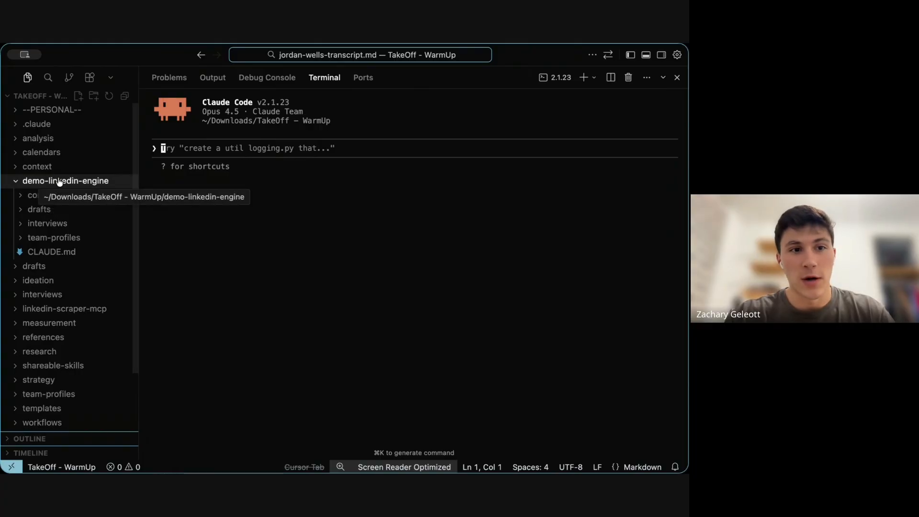
pyautogui.click(44, 223)
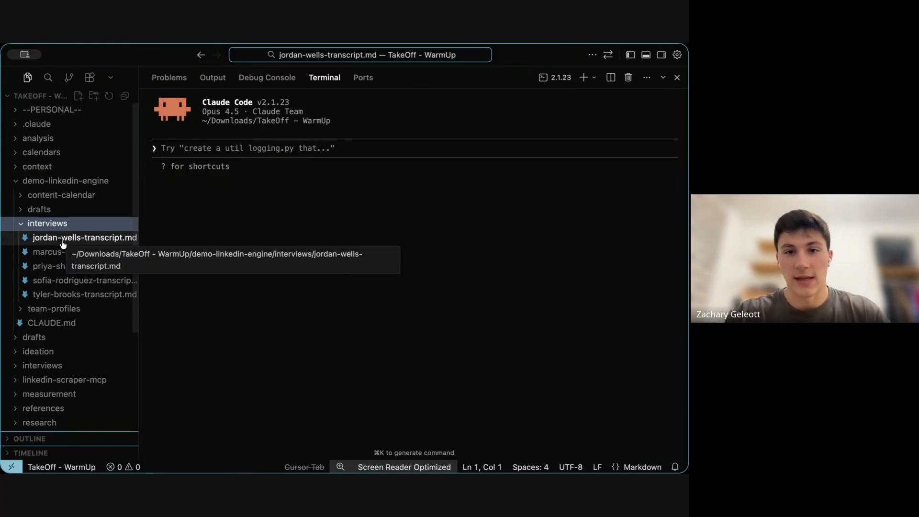
pyautogui.click(33, 223)
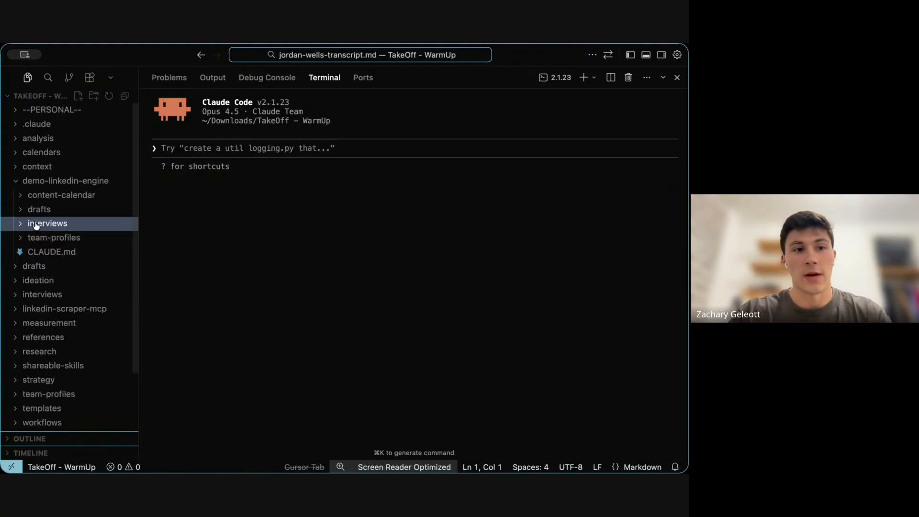
pyautogui.click(48, 237)
# Begin a Claude Code prompt stating that team profiles were compiled and everyone was interviewed, ending with "in the interview folder right here:".
pyautogui.click(215, 146)
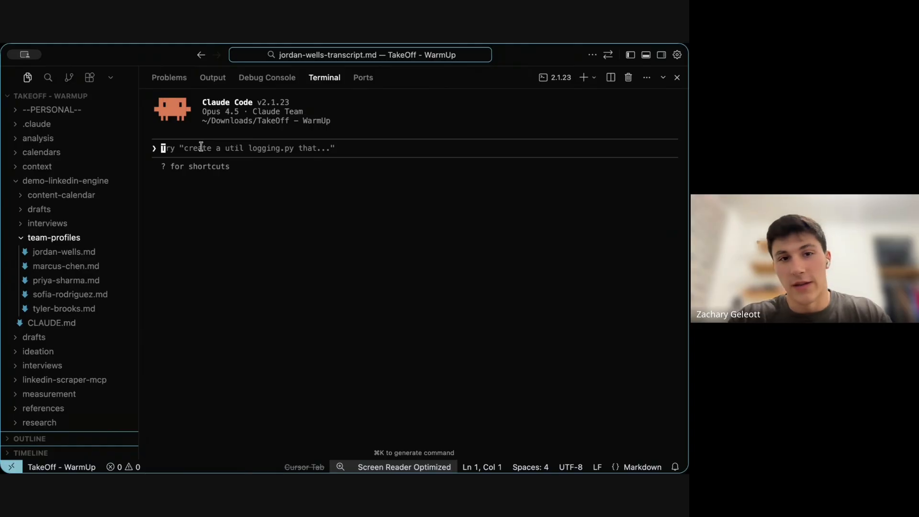
pyautogui.write("Alright, so I've compiled all these different team profiles for this mock fake company. I also went and interviewed all of them. You can see that in the interview folder right here.")
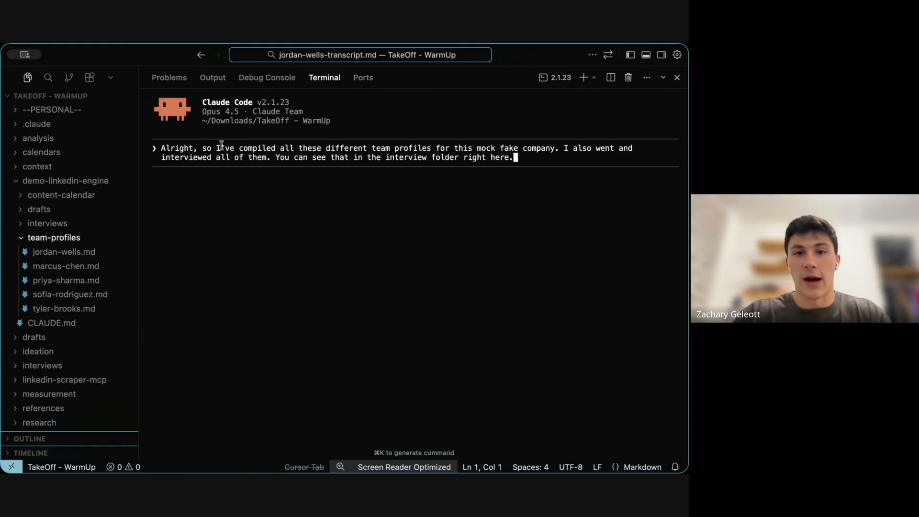
pyautogui.click(532, 158)
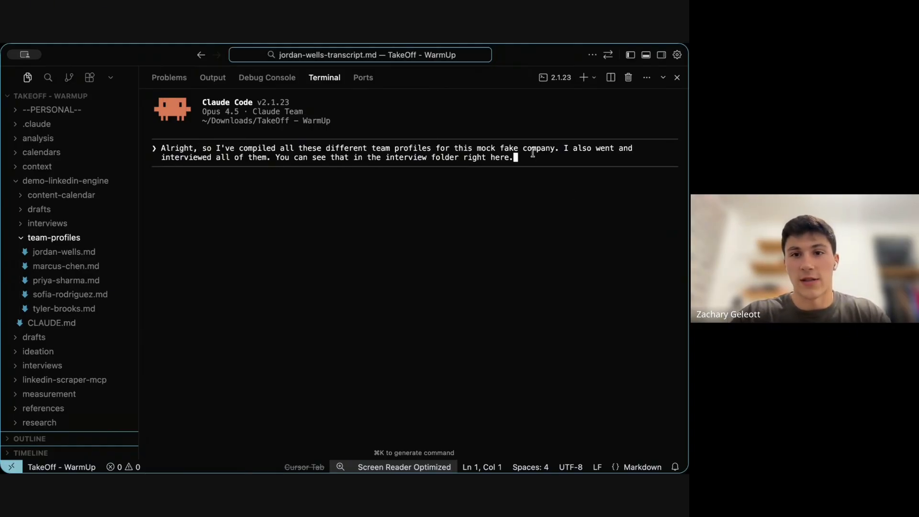
pyautogui.press('BackSpace')
pyautogui.write(':')
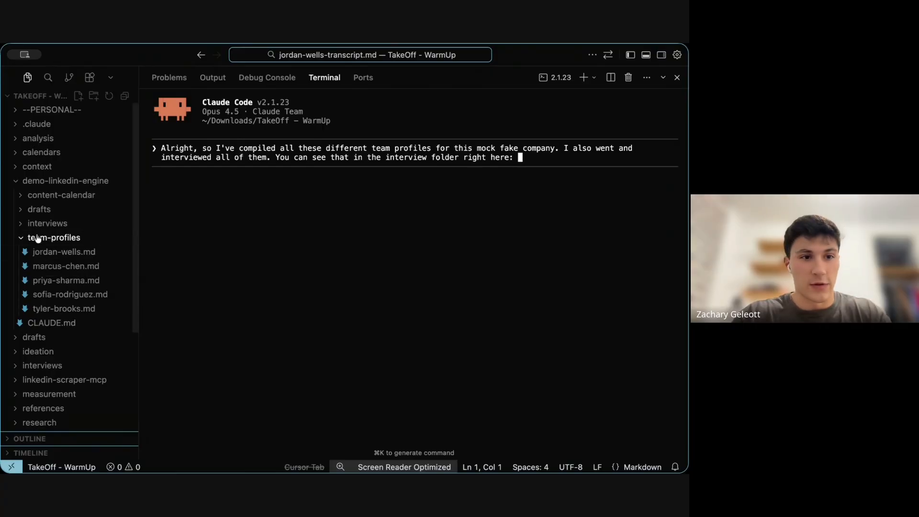
# Add the interviews folder path, request a month of ideas via content ideation and a February calendar via content calendar for RevFlow, and submit the prompt.
pyautogui.moveTo(35, 238); pyautogui.dragTo(632, 138)
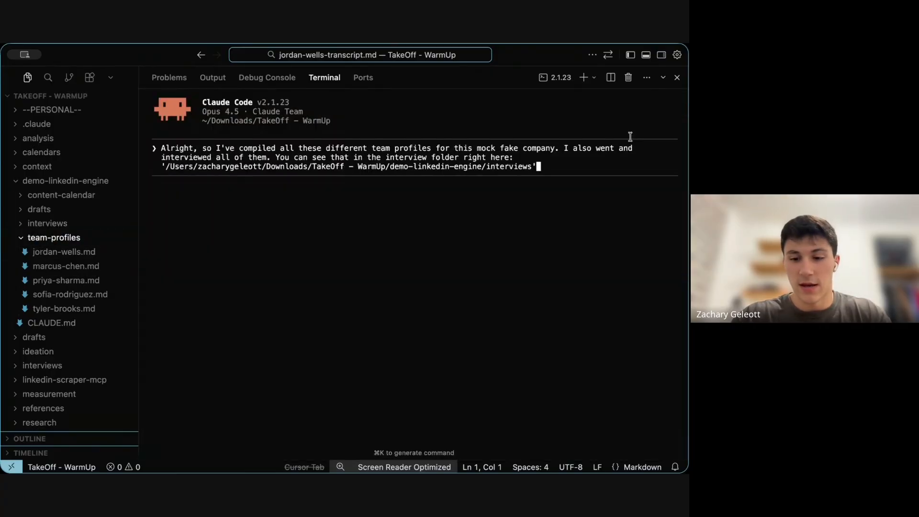
pyautogui.write('\\')
pyautogui.press('Return')
pyautogui.write('\\')
pyautogui.press('Return')
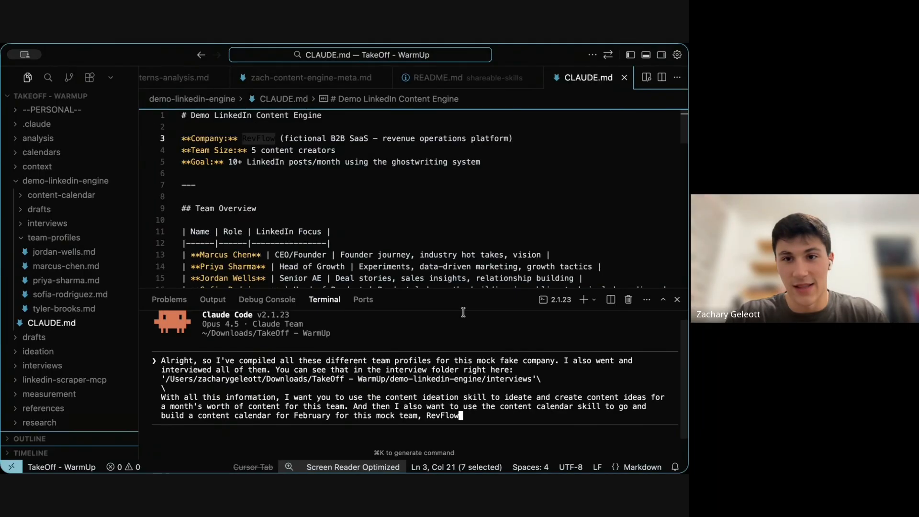
pyautogui.click(663, 300)
pyautogui.press('Return')
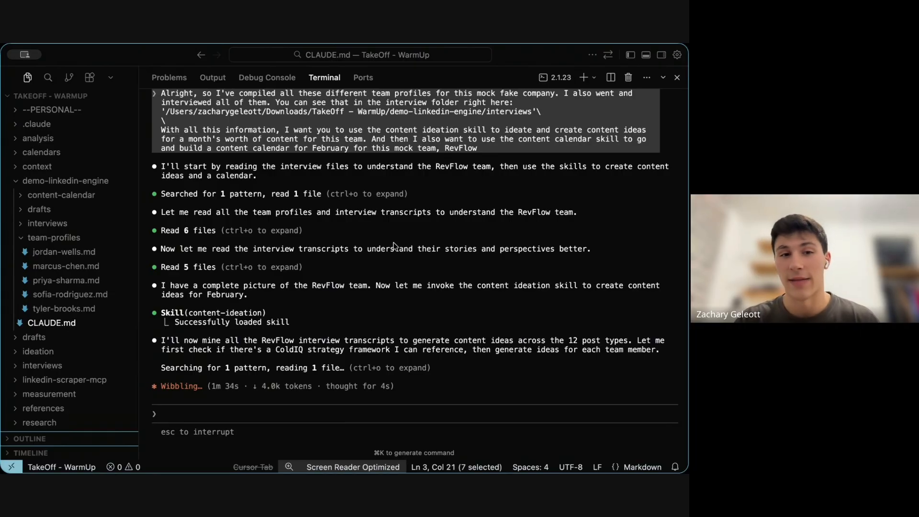
pyautogui.click(229, 413)
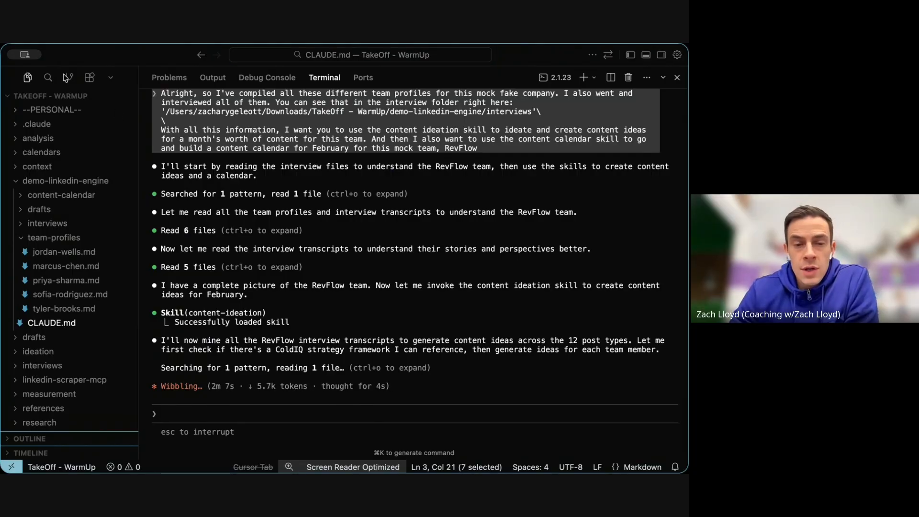
pyautogui.click(216, 409)
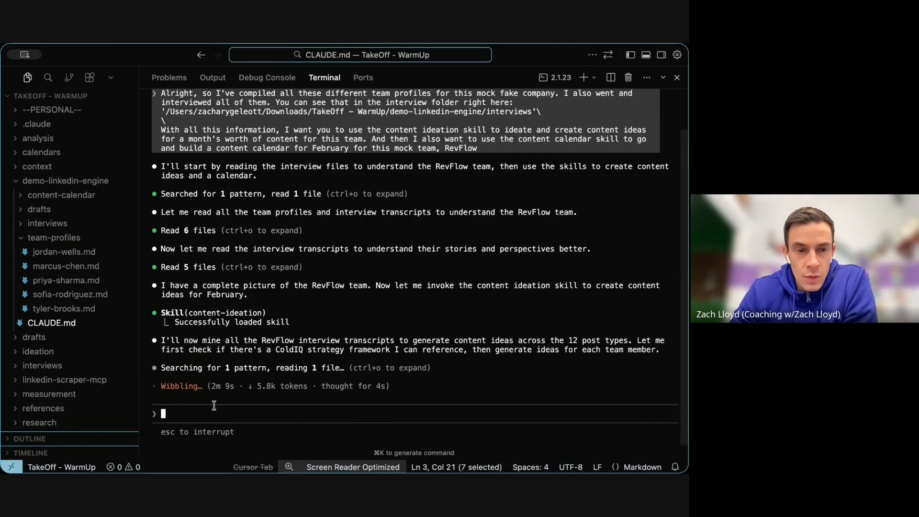
pyautogui.click(91, 74)
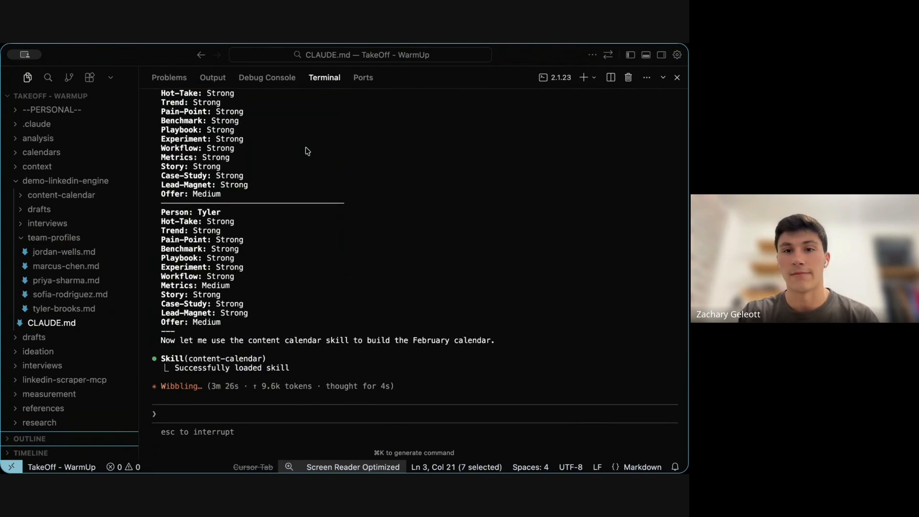
# Review the generated post ideas and the per-person summary of post types in the Claude Code output.
pyautogui.scroll(5, 315, 253)
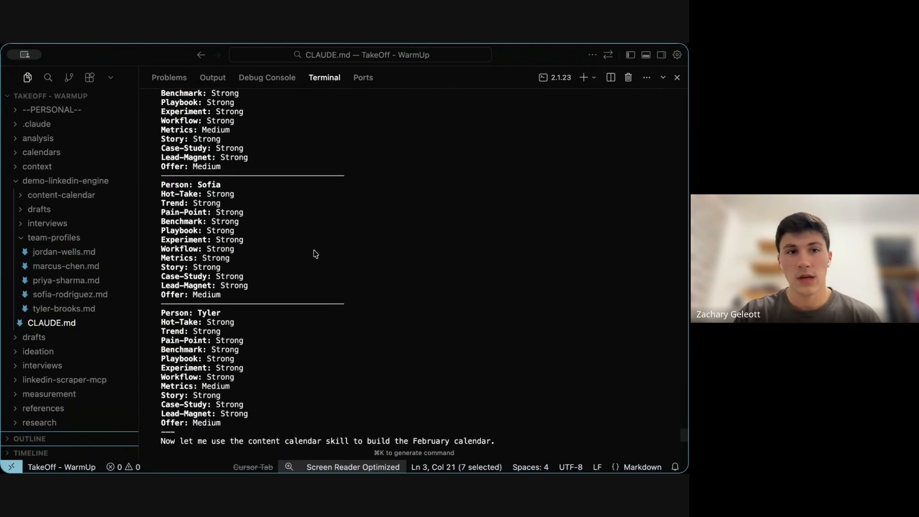
pyautogui.scroll(8, 316, 254)
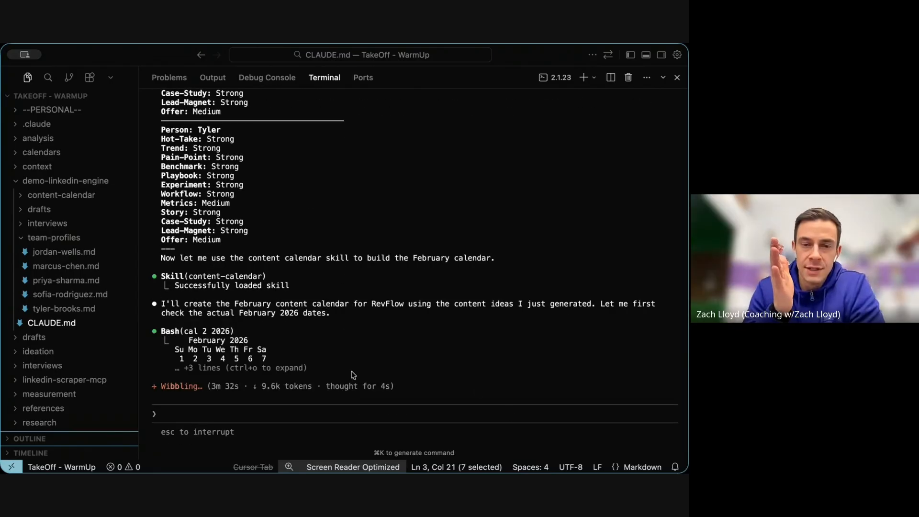
pyautogui.scroll(8, 353, 375)
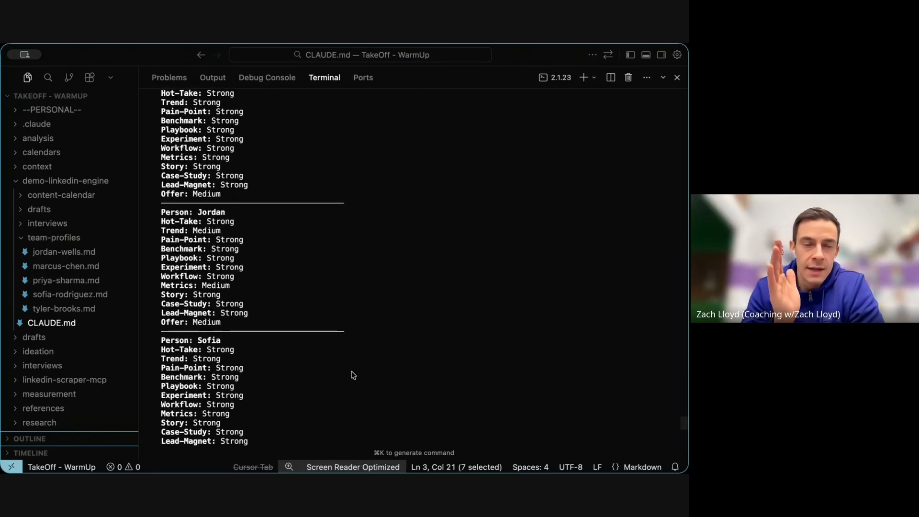
pyautogui.scroll(10, 354, 375)
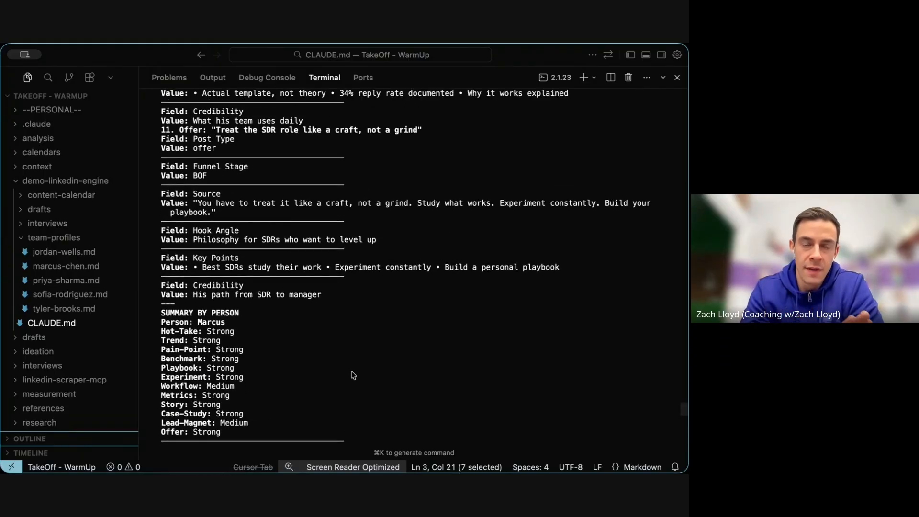
pyautogui.scroll(3, 353, 375)
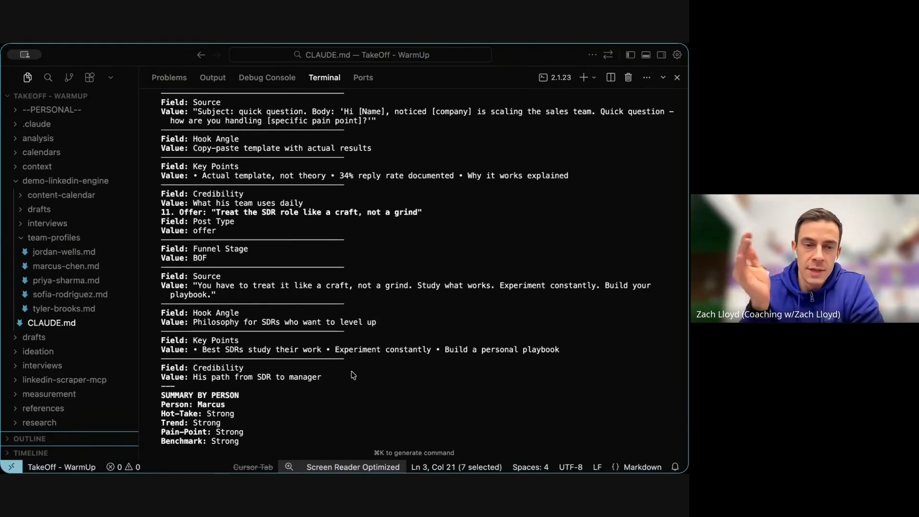
pyautogui.scroll(8, 354, 375)
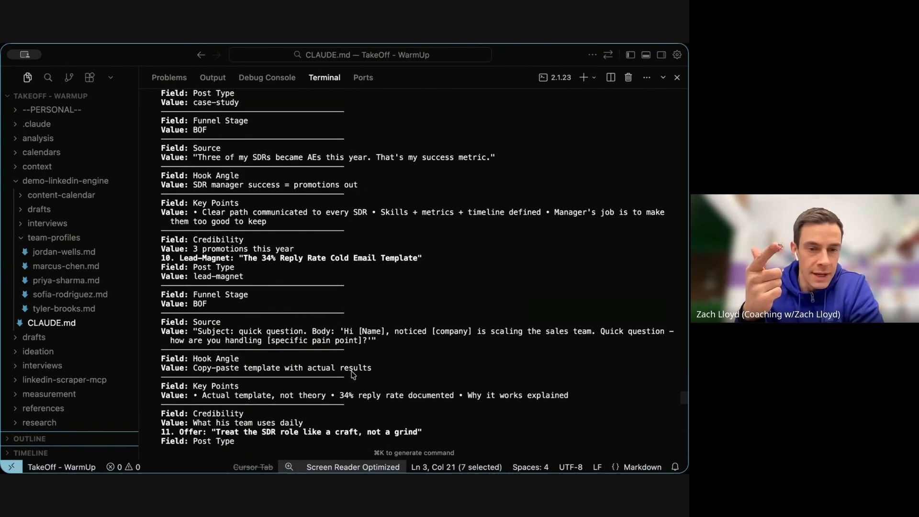
pyautogui.scroll(7, 354, 375)
pyautogui.scroll(-12, 352, 375)
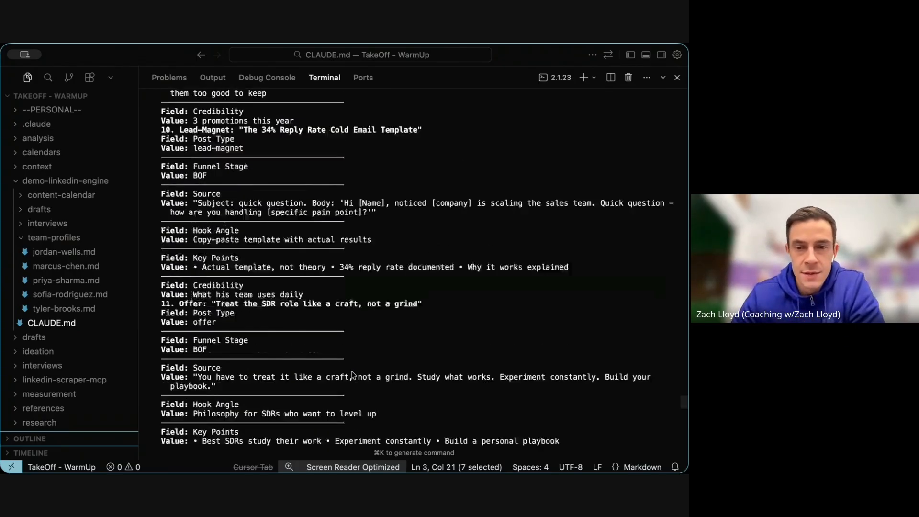
pyautogui.scroll(-15, 353, 376)
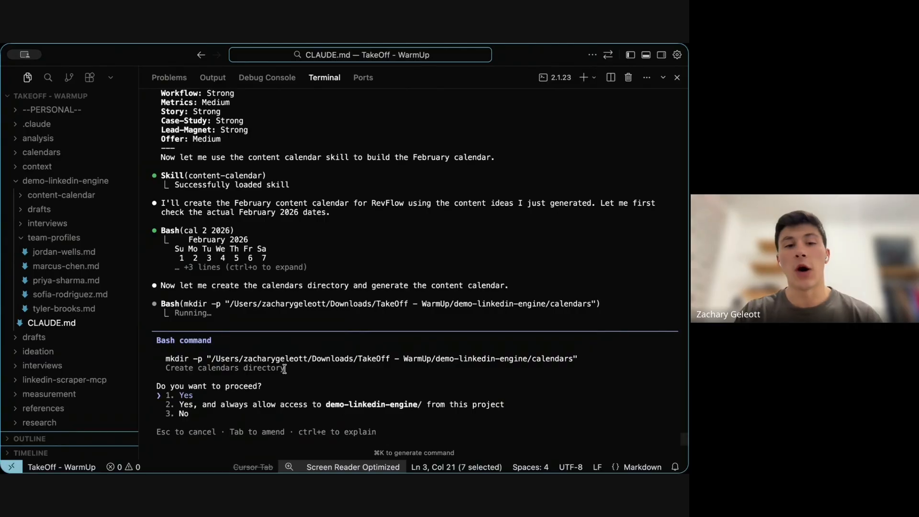
# Approve creating the calendars directory and always allow access to demo-linkedin-engine/ from this project, after rechecking the per-person summary.
pyautogui.press('Down')
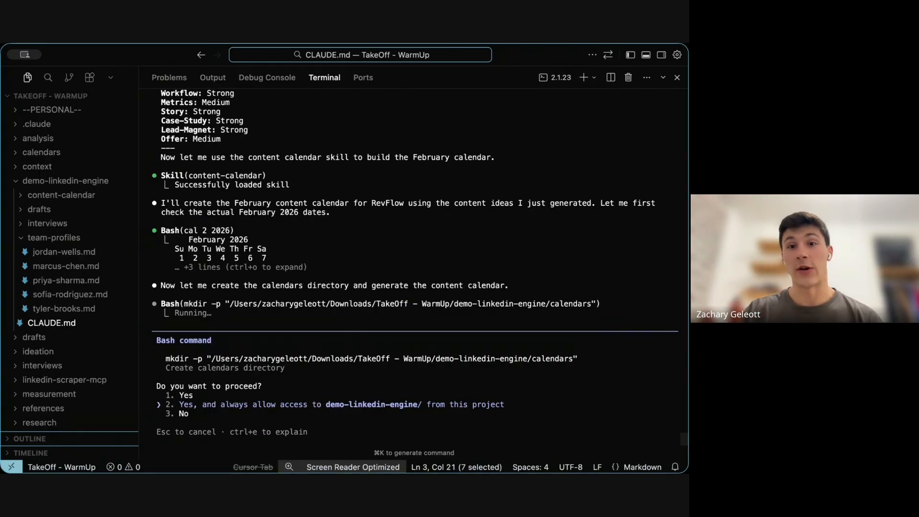
pyautogui.scroll(11, 153, 374)
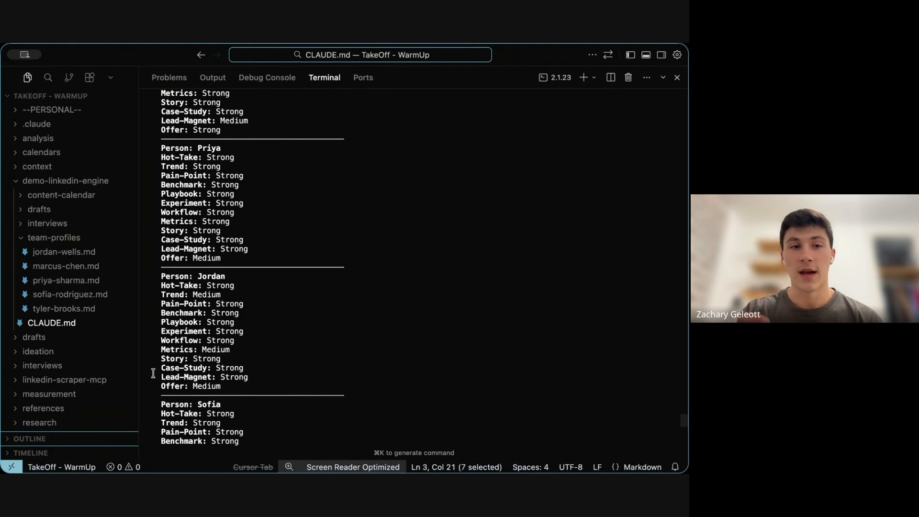
pyautogui.scroll(5, 153, 374)
pyautogui.scroll(1, 153, 365)
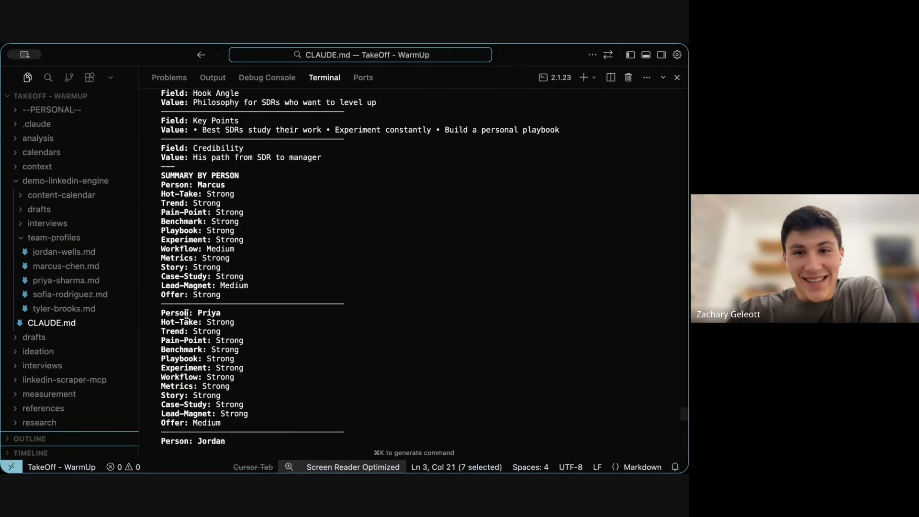
pyautogui.scroll(3, 186, 314)
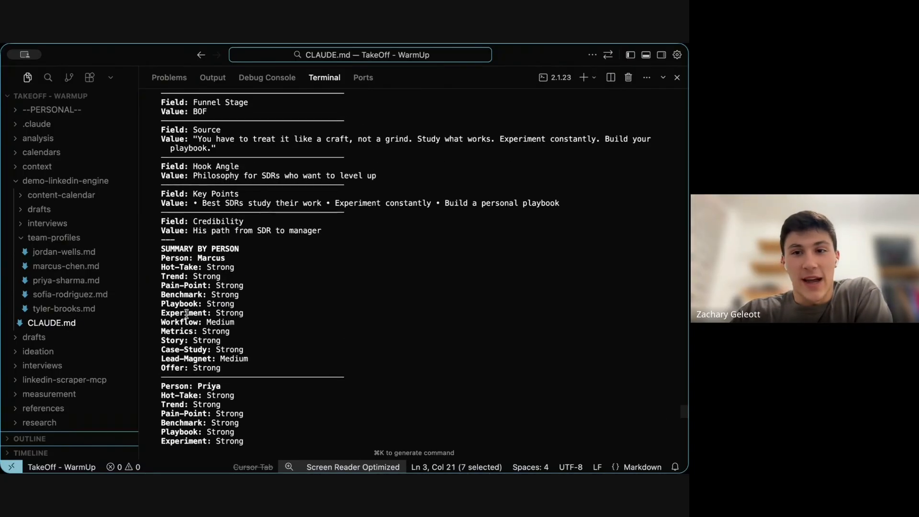
pyautogui.scroll(-2, 186, 313)
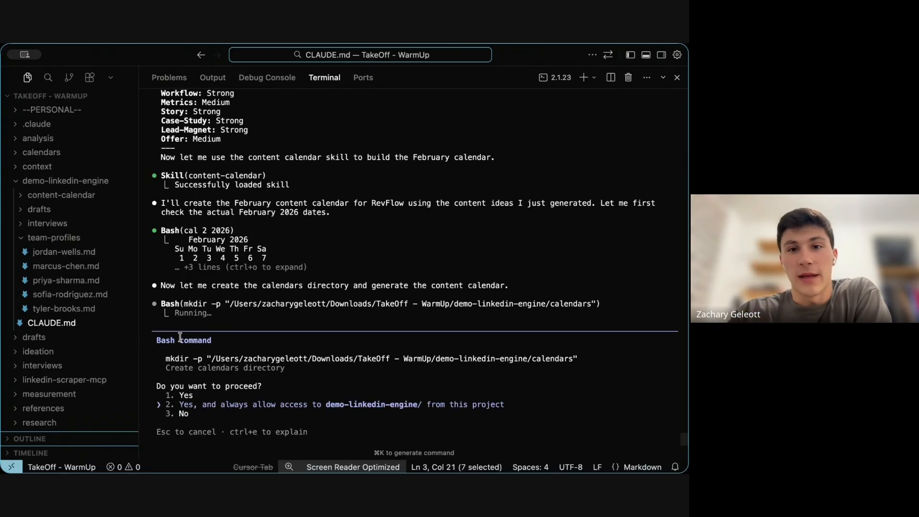
pyautogui.press('Return')
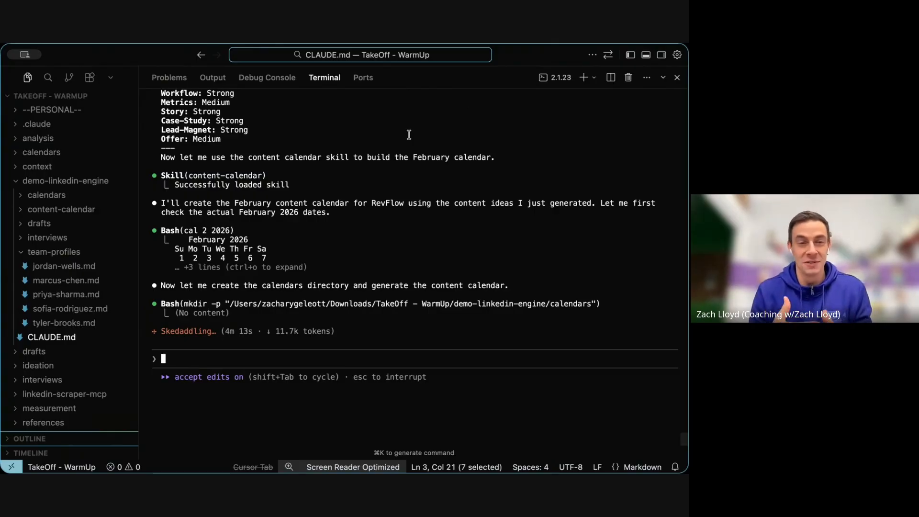
pyautogui.click(30, 220)
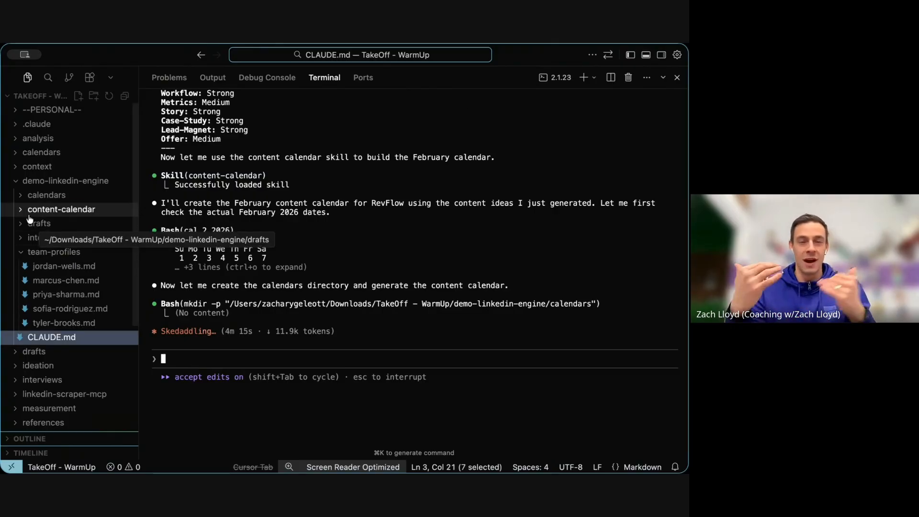
# Review the February calendar's CSV preview and the summary of both deliverables in the Claude Code output.
pyautogui.click(336, 274)
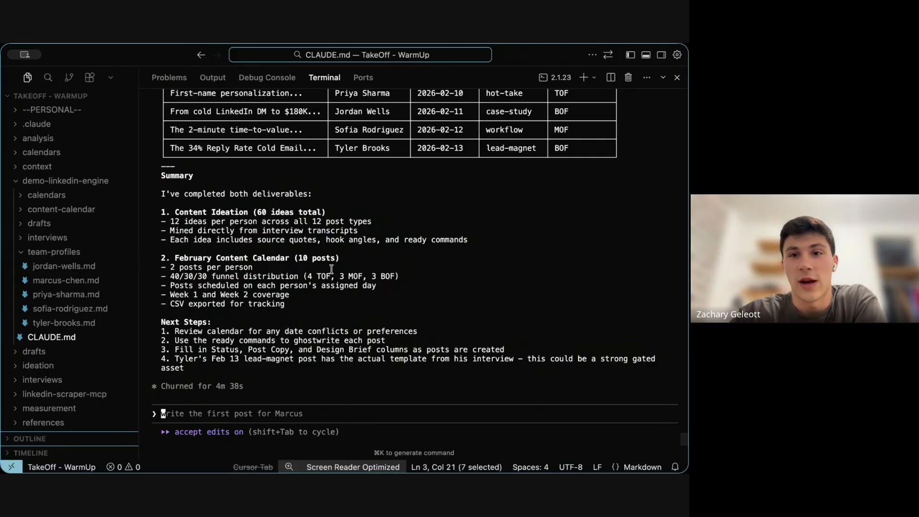
pyautogui.scroll(10, 332, 270)
pyautogui.scroll(-9, 332, 270)
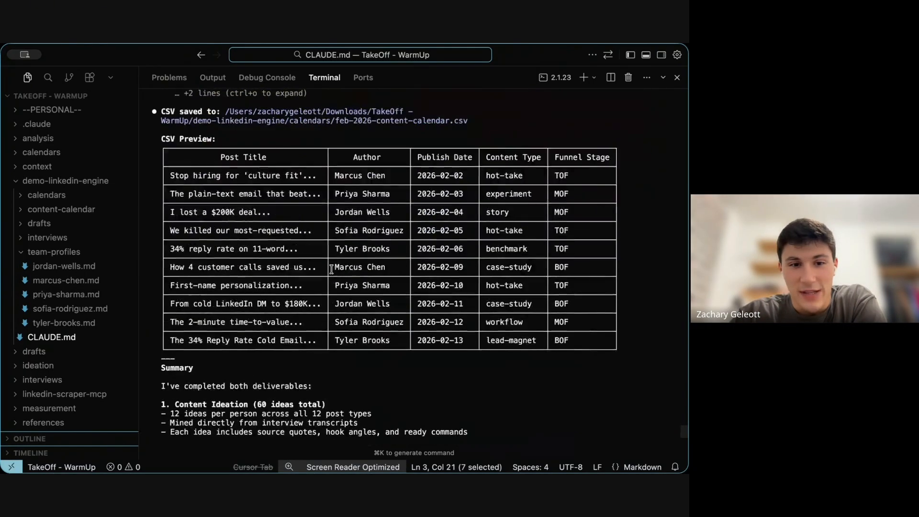
pyautogui.scroll(-1, 331, 270)
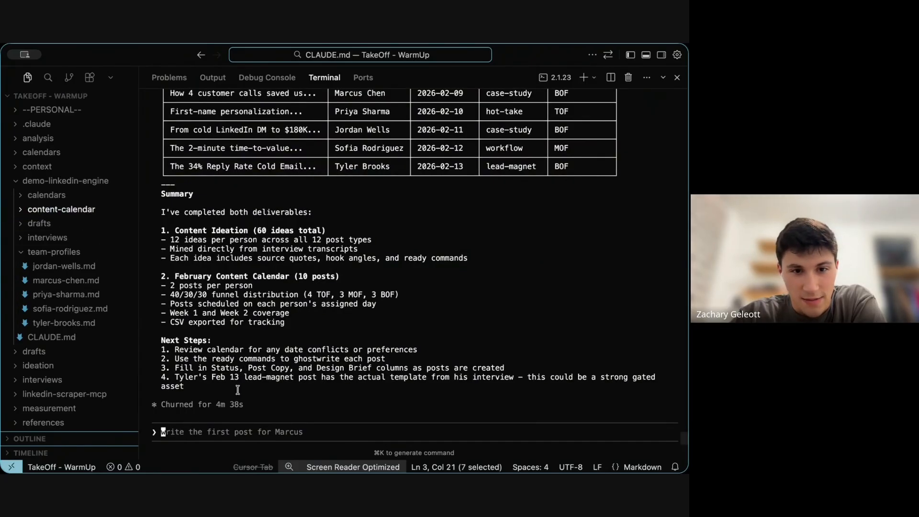
pyautogui.scroll(4, 238, 390)
pyautogui.hotkey('shift', 'Tab')
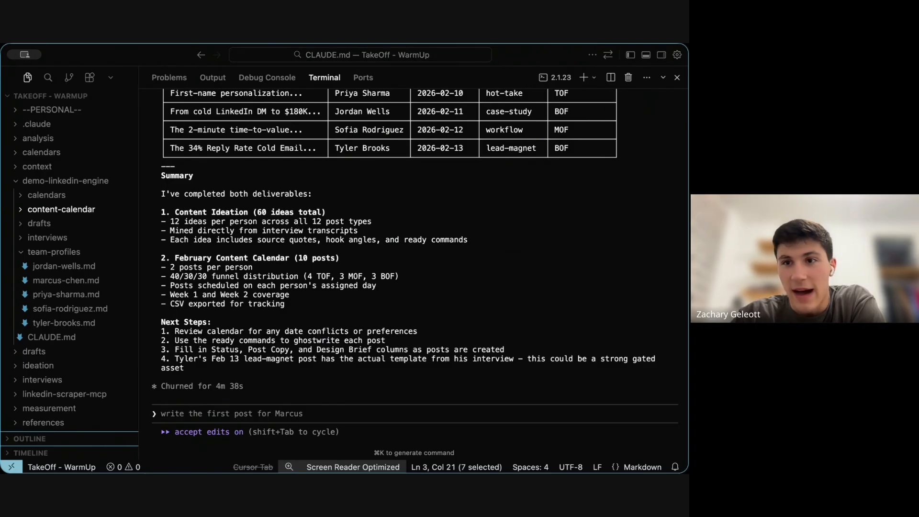
pyautogui.scroll(8, 226, 224)
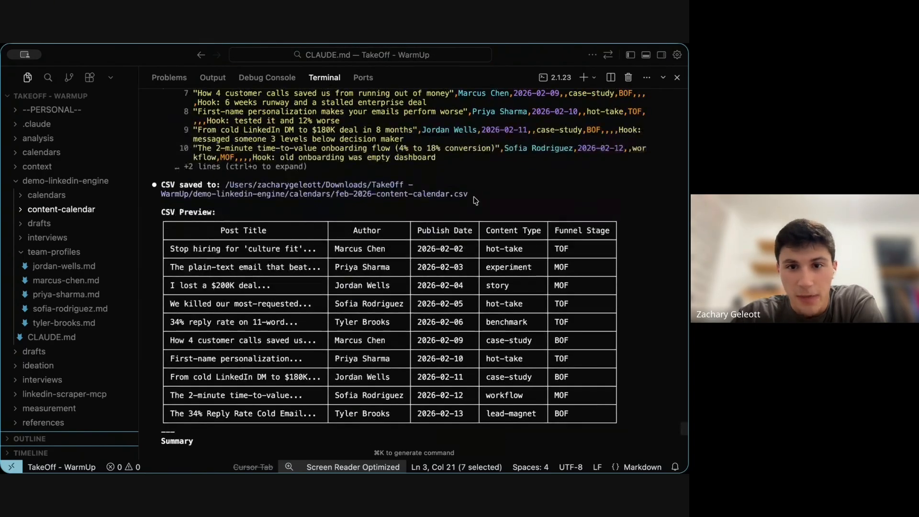
pyautogui.scroll(-2, 226, 224)
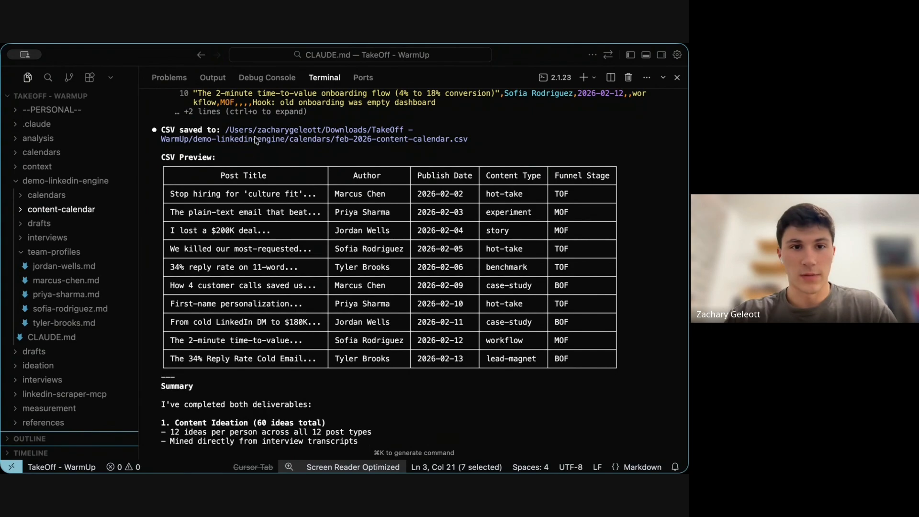
# Open feb-2026-content-calendar.csv from the calendars folder of demo-linkedin-engine and look through its rows.
pyautogui.click(32, 198)
pyautogui.click(77, 210)
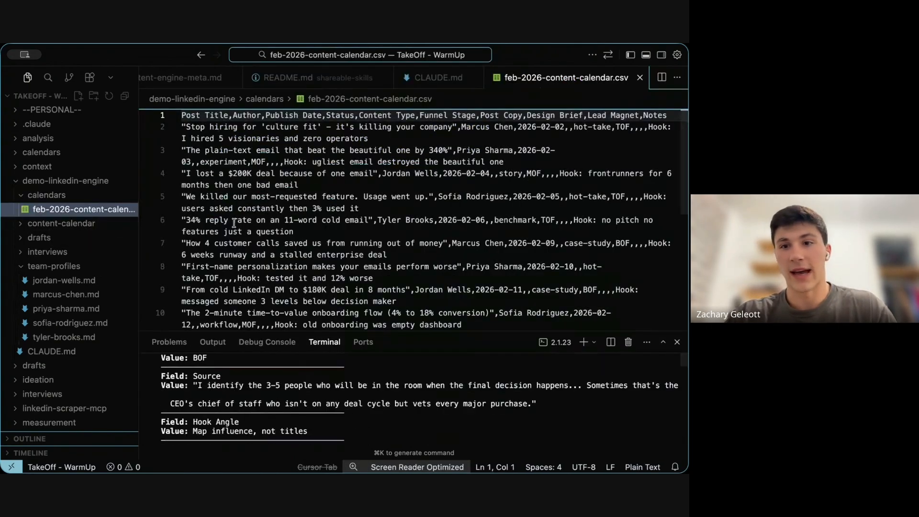
pyautogui.scroll(-2, 233, 222)
pyautogui.scroll(2, 234, 222)
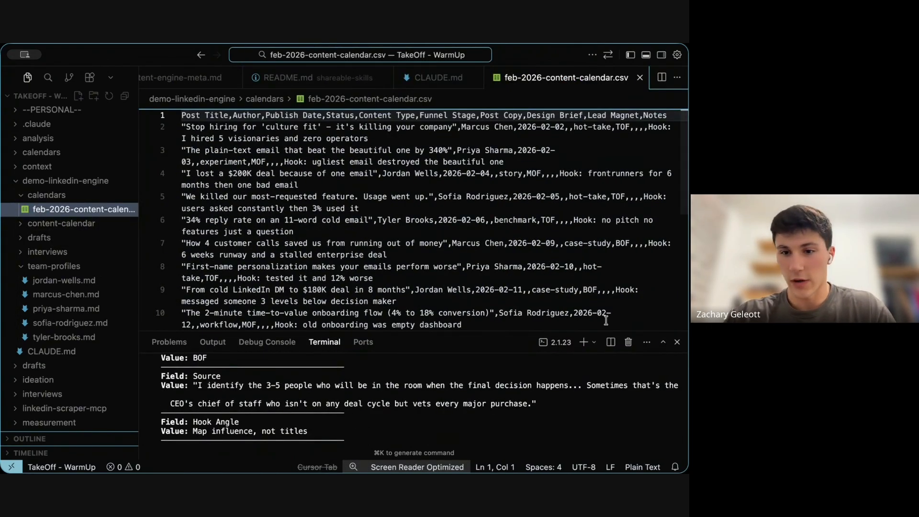
# Enlarge the terminal over the editor and examine the scheduled posts and the calendar's CSV preview again.
pyautogui.click(663, 343)
pyautogui.scroll(-20, 396, 129)
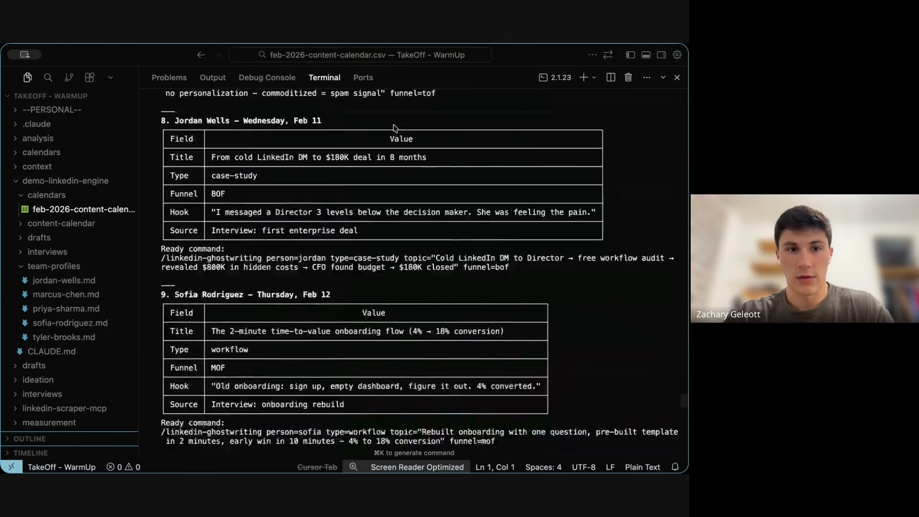
pyautogui.scroll(10, 394, 128)
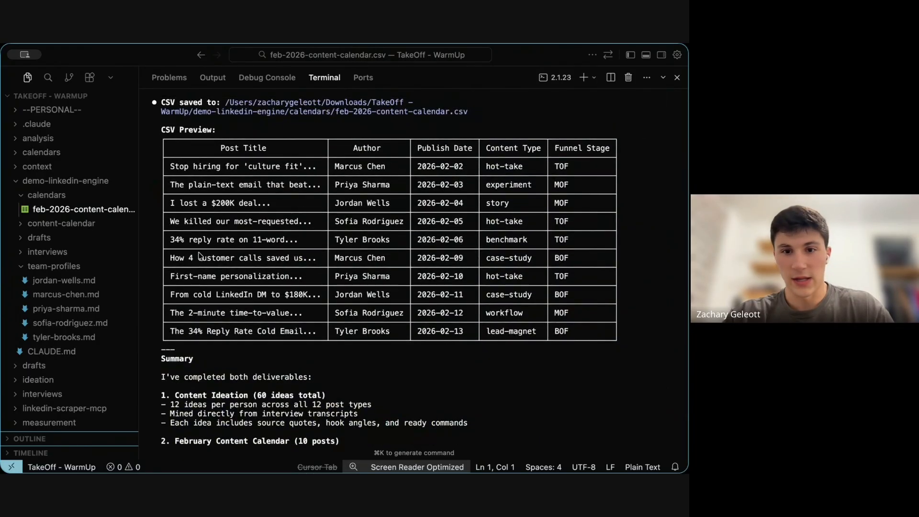
pyautogui.scroll(-2, 458, 156)
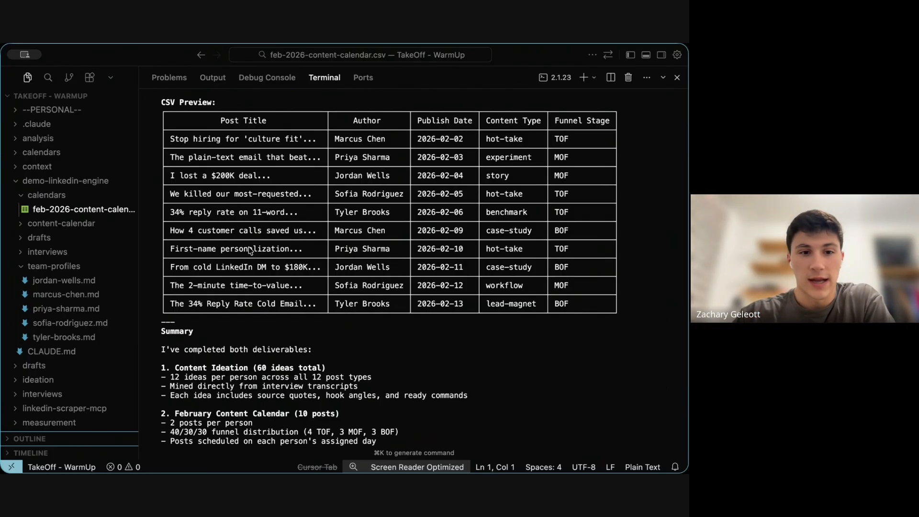
# Submit the prompt "write the first week of posts with the LinkedIn ghostwriting skill. stop after the first week" to Claude Code.
pyautogui.scroll(-5, 249, 251)
pyautogui.write('write ')
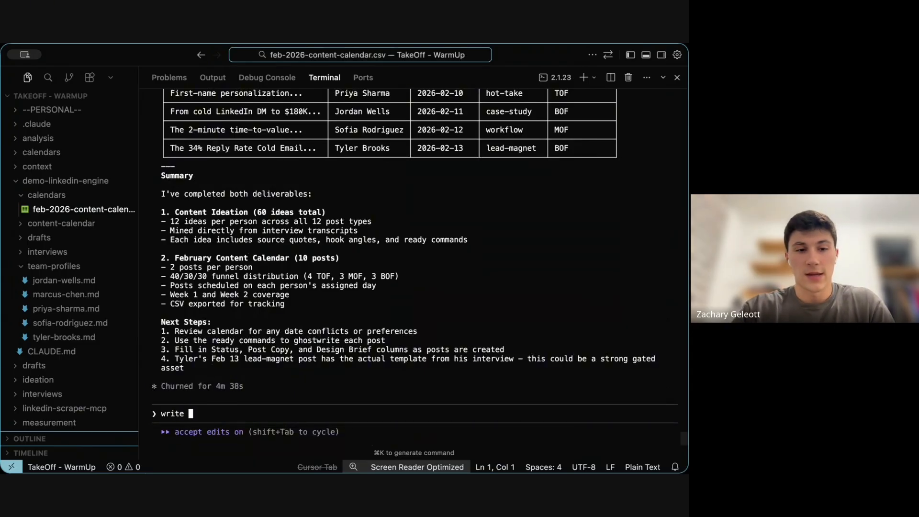
pyautogui.write('the first week')
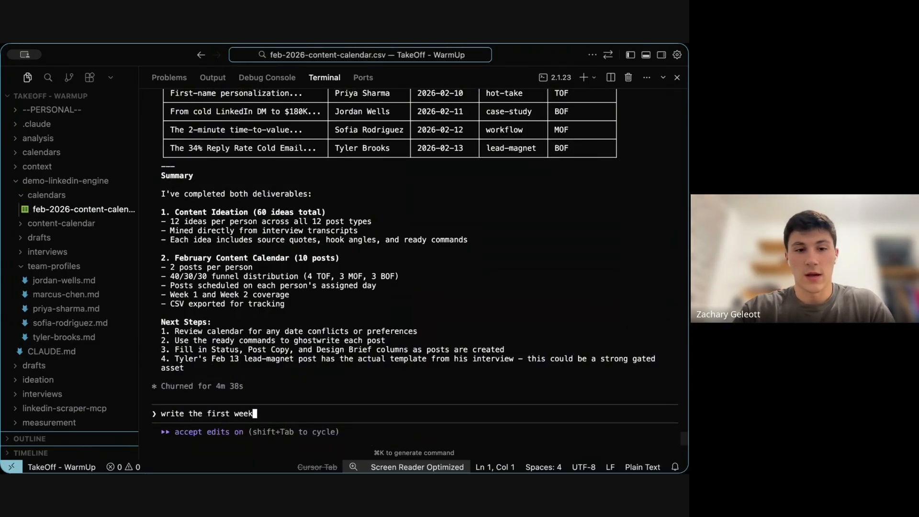
pyautogui.write(' of posts ')
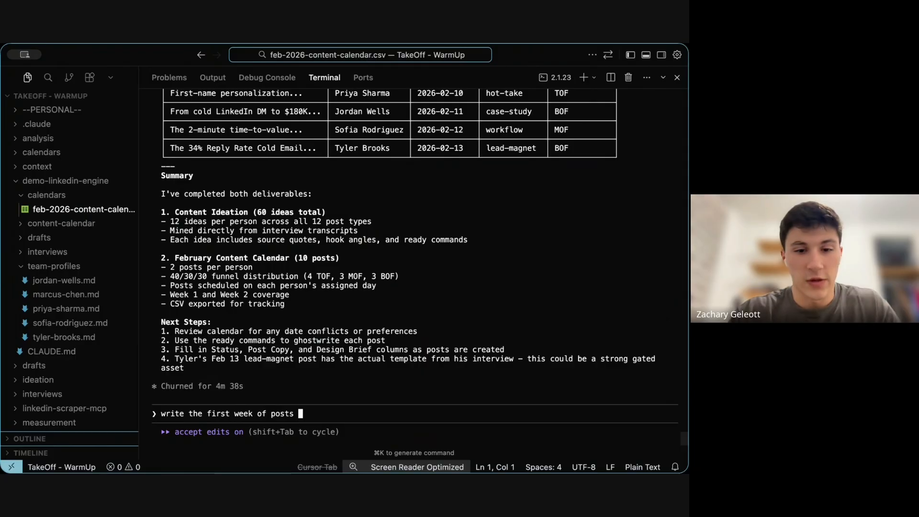
pyautogui.write('with the LinkedIn ghostwriting skill. stop after')
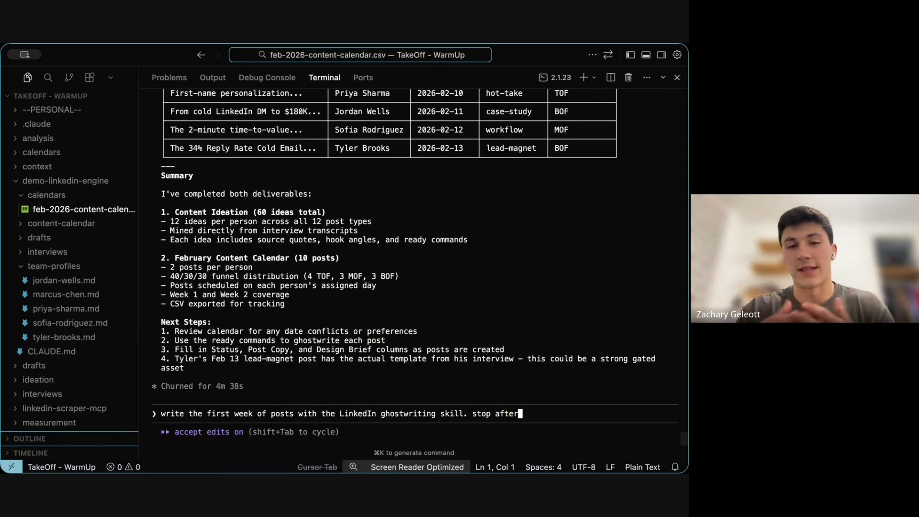
pyautogui.write(' the first week')
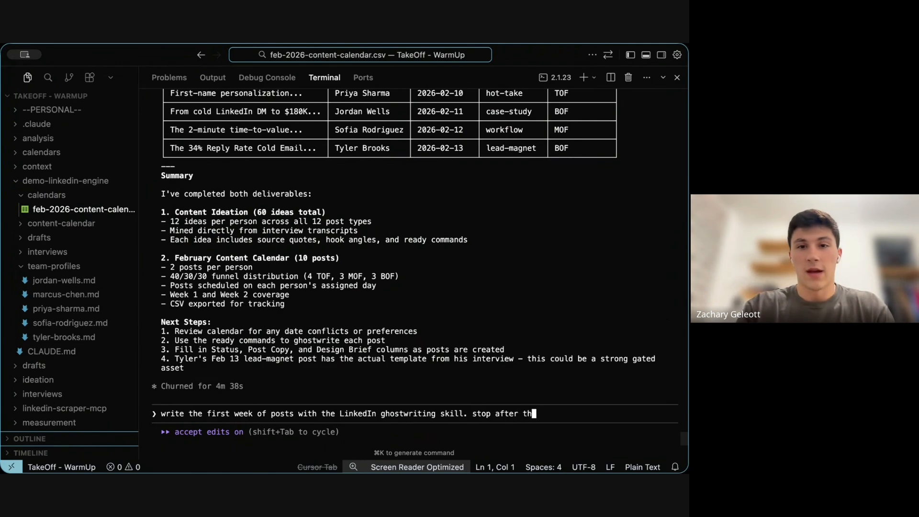
pyautogui.press('Return')
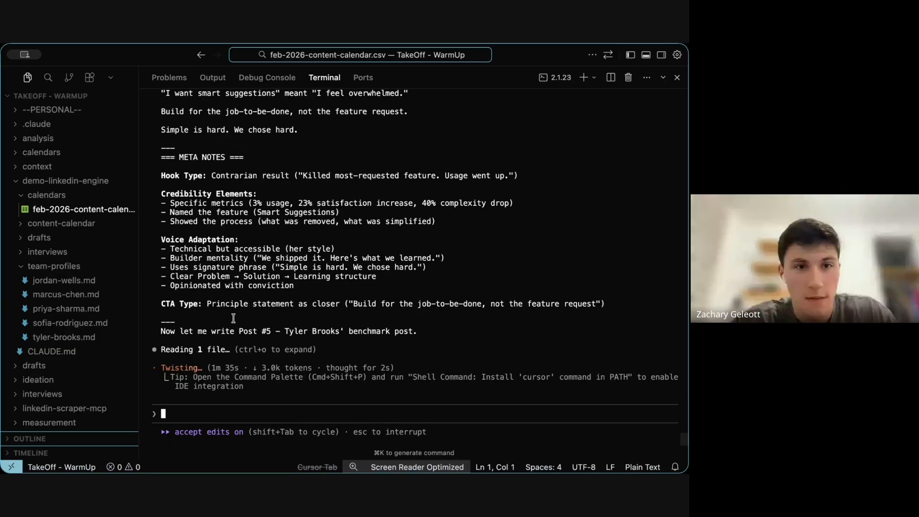
# Skim the ghostwritten week-one posts back to the submitted prompt where the output starts.
pyautogui.scroll(10, 233, 318)
pyautogui.scroll(10, 233, 317)
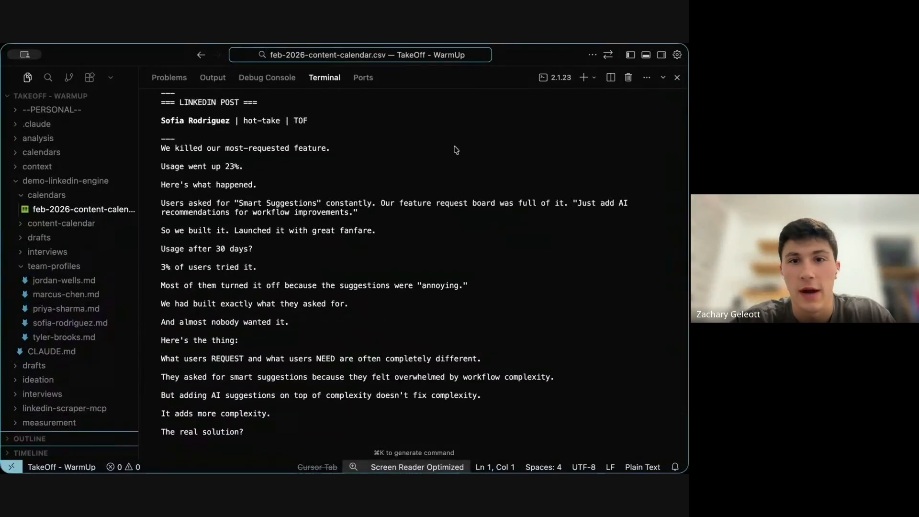
pyautogui.scroll(15, 318, 209)
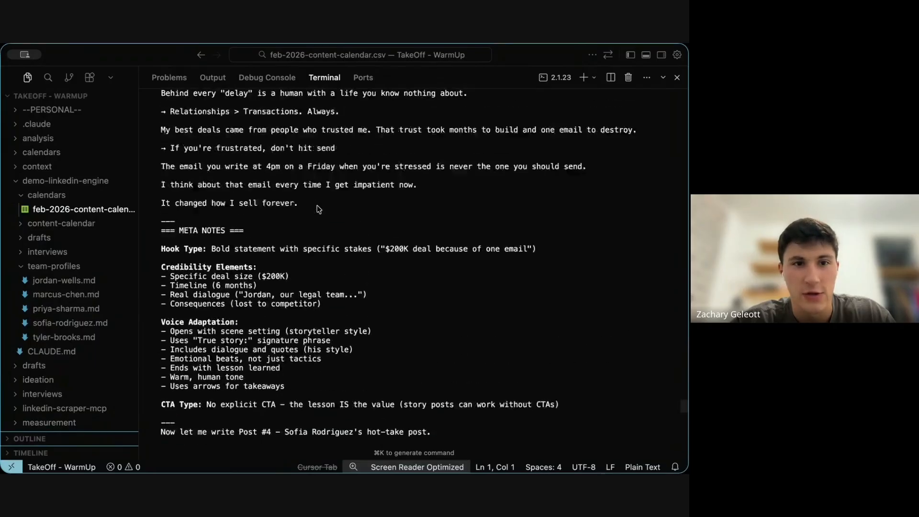
pyautogui.scroll(20, 318, 210)
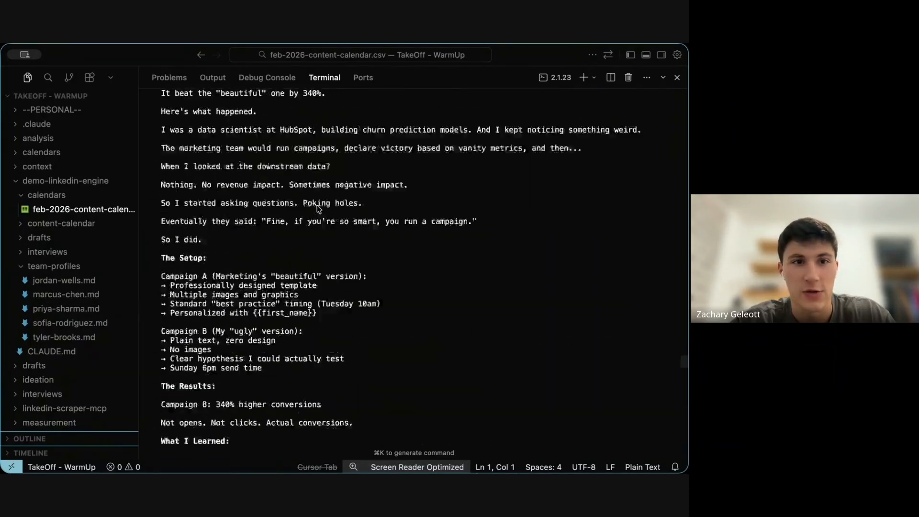
pyautogui.scroll(20, 319, 209)
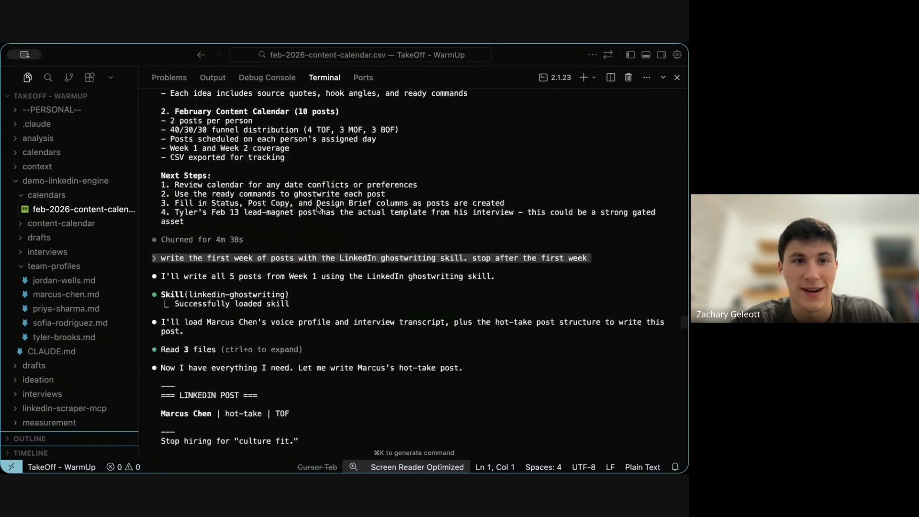
# Read the "Stop hiring for culture fit" hot-take post with its hiring bullets and meta notes, and check the Week 1 summary.
pyautogui.scroll(-7, 319, 209)
pyautogui.scroll(-2, 319, 209)
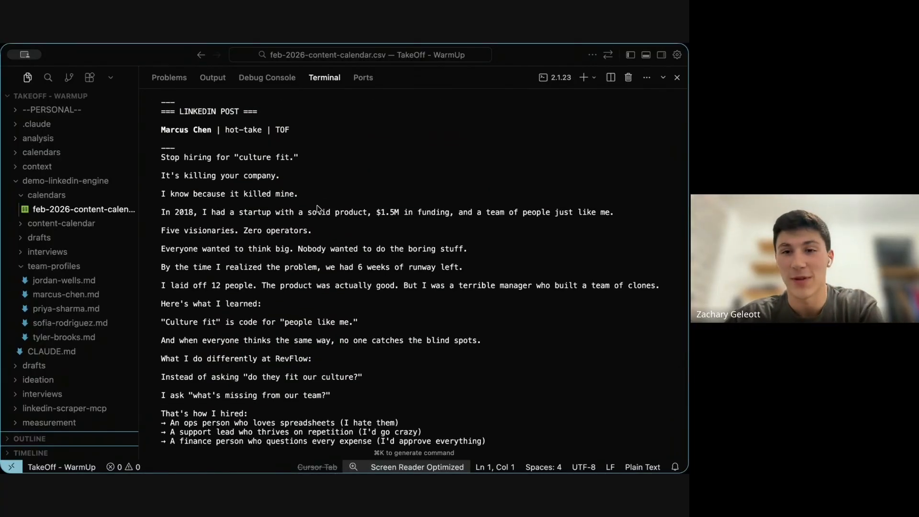
pyautogui.scroll(-2, 250, 174)
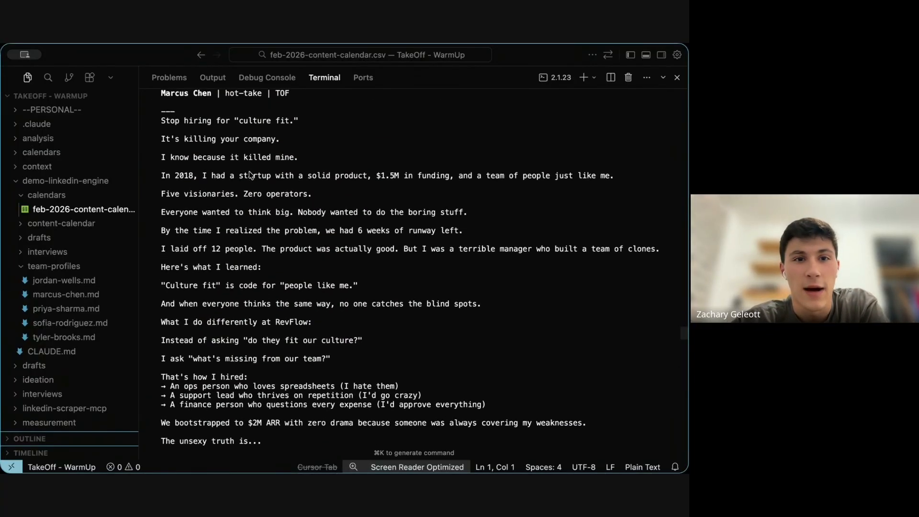
pyautogui.scroll(1, 250, 175)
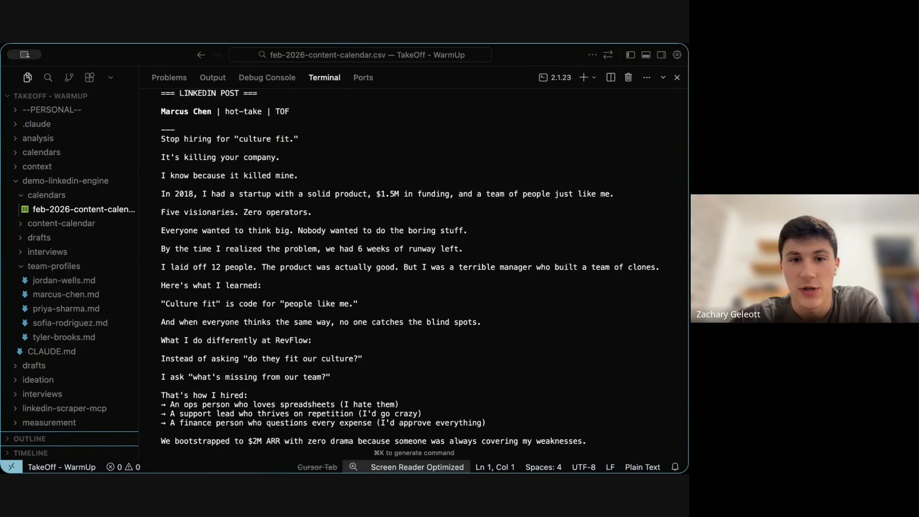
pyautogui.scroll(-3, 349, 158)
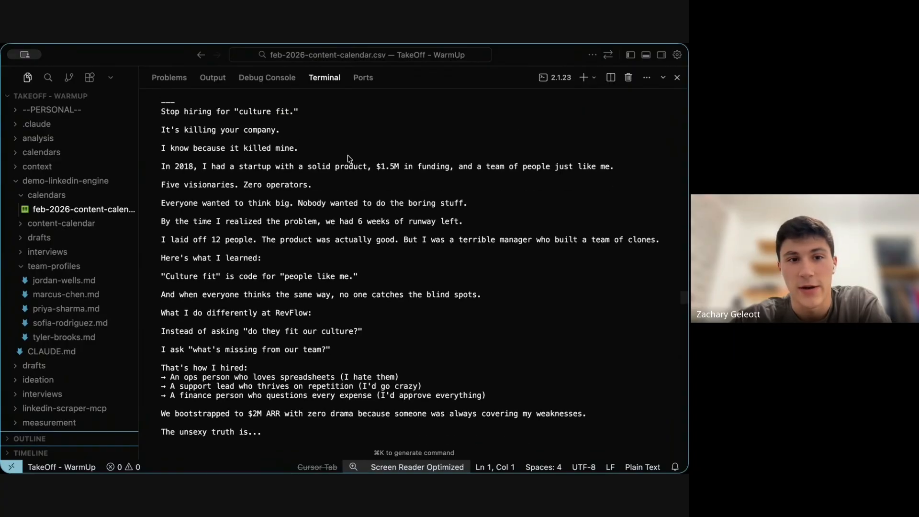
pyautogui.scroll(-5, 348, 159)
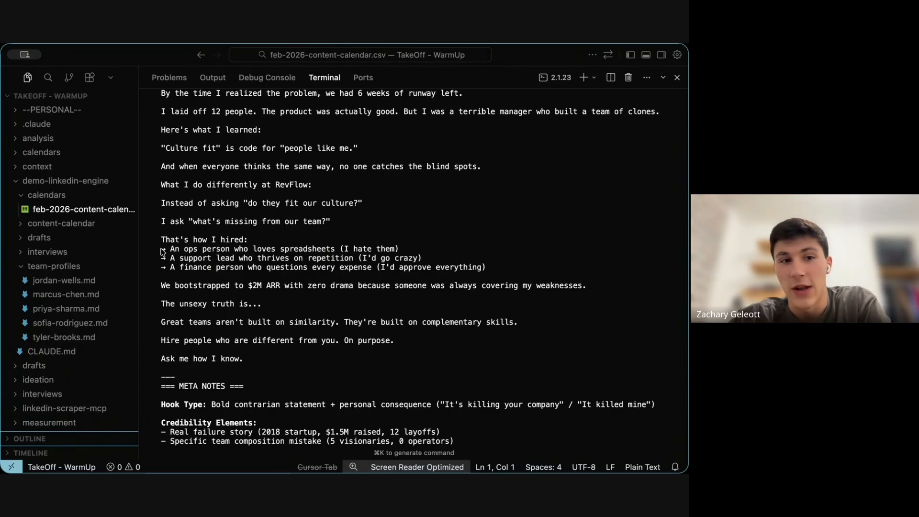
pyautogui.moveTo(165, 251); pyautogui.dragTo(171, 271)
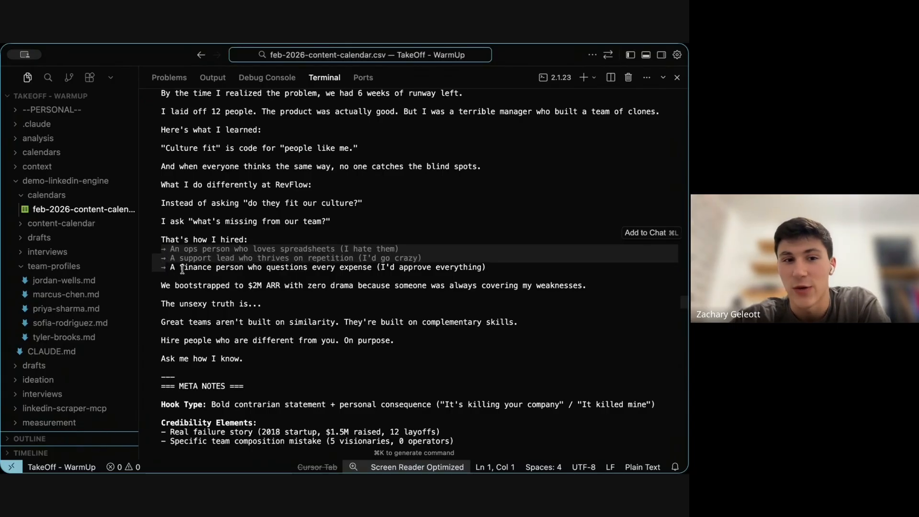
pyautogui.click(184, 270)
pyautogui.scroll(-2, 185, 269)
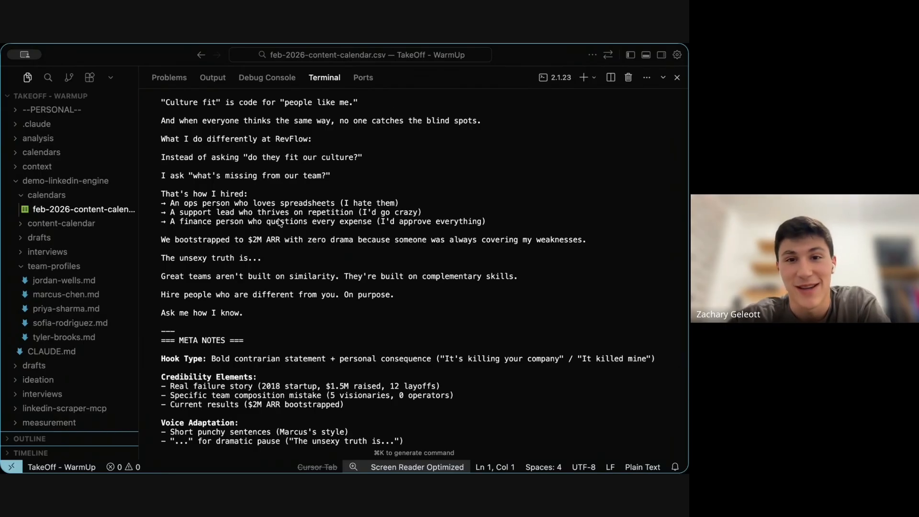
pyautogui.scroll(-20, 280, 221)
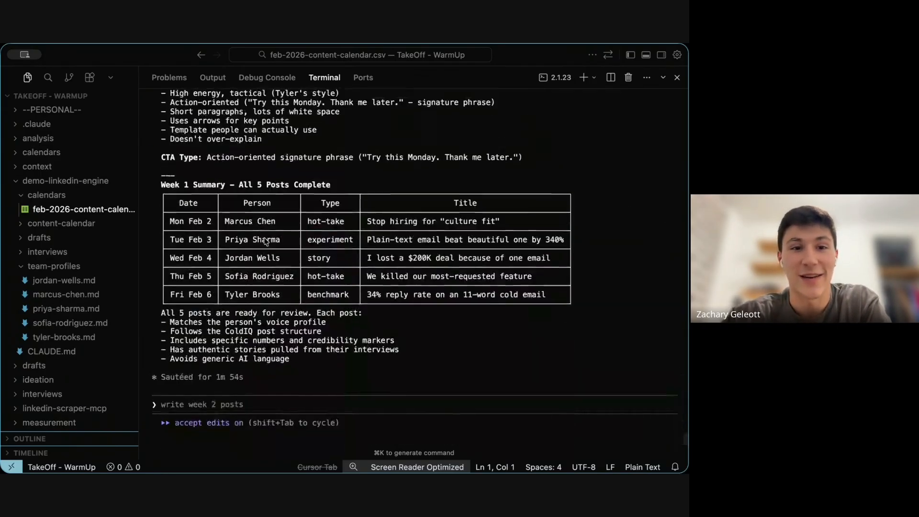
pyautogui.scroll(5, 265, 241)
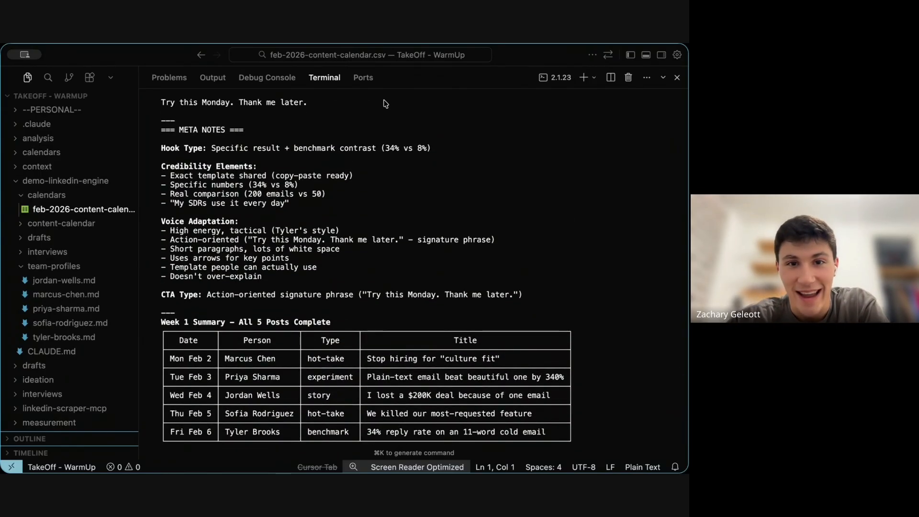